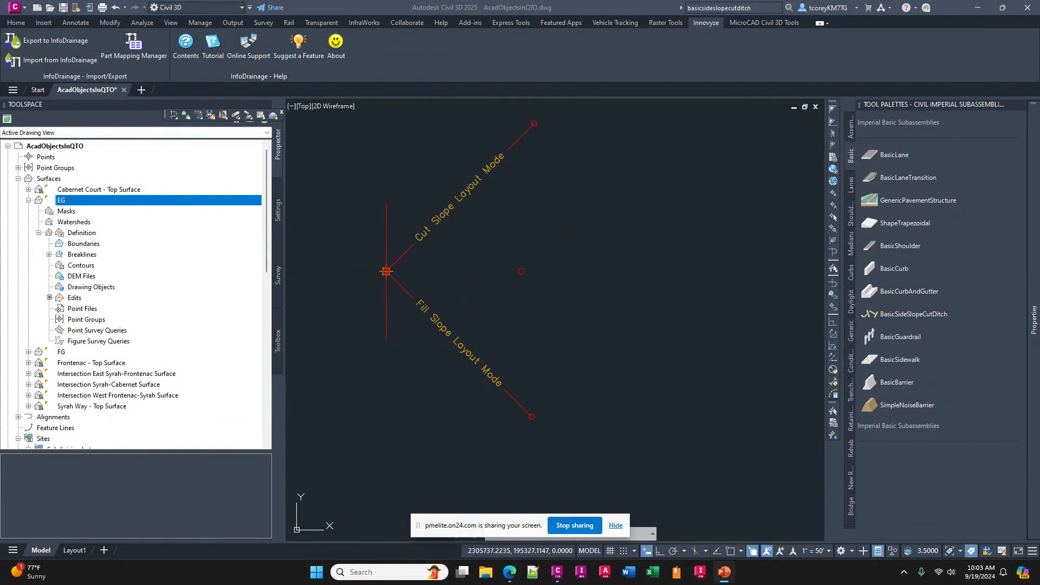
# Bring the Autodesk Water Solutions deck over Civil 3D, showing the InfoWorks ICM slide
pyautogui.moveTo(1039, 103); pyautogui.dragTo(618, 36)
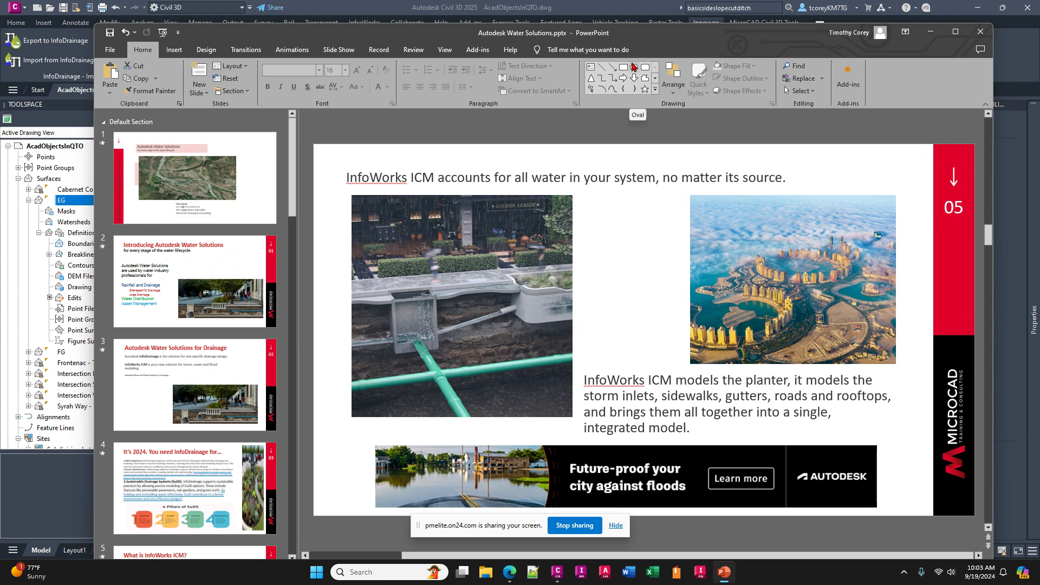
# Walk through slide 2, Introducing Autodesk Water Solutions, clicking into and out of its body text
pyautogui.click(193, 274)
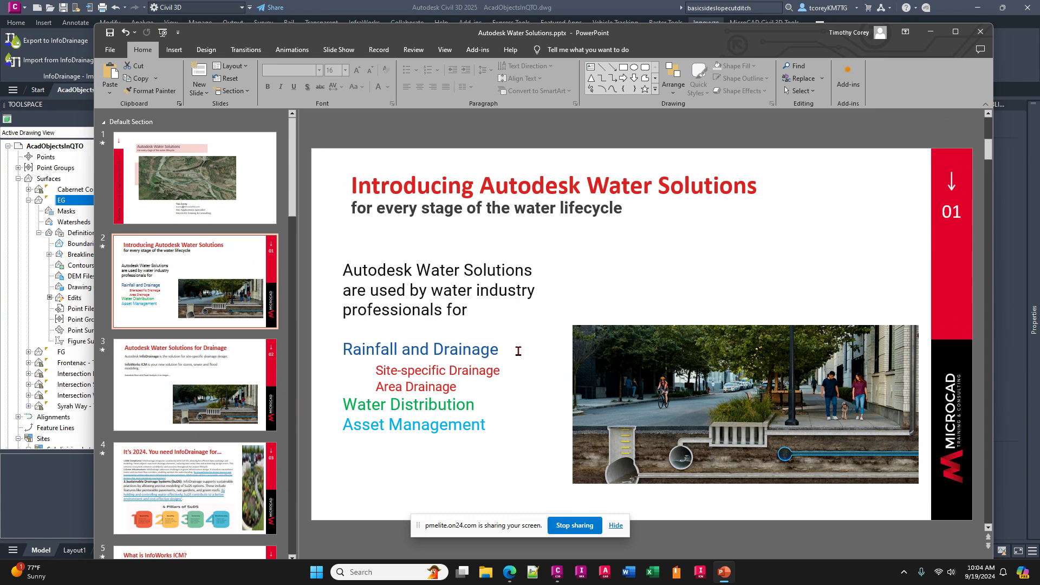
pyautogui.click(482, 408)
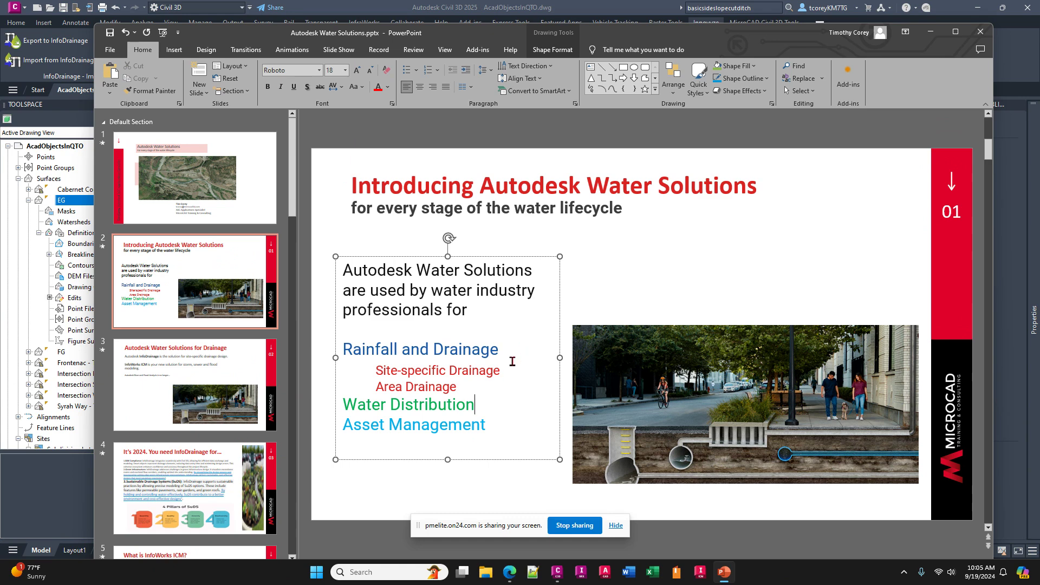
pyautogui.click(221, 267)
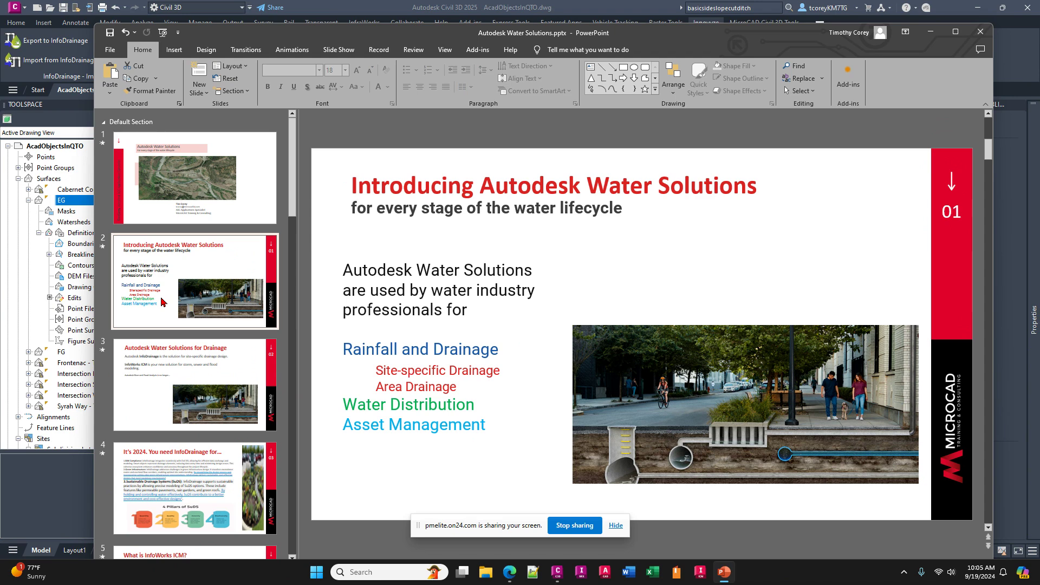
pyautogui.scroll(-1, 154, 379)
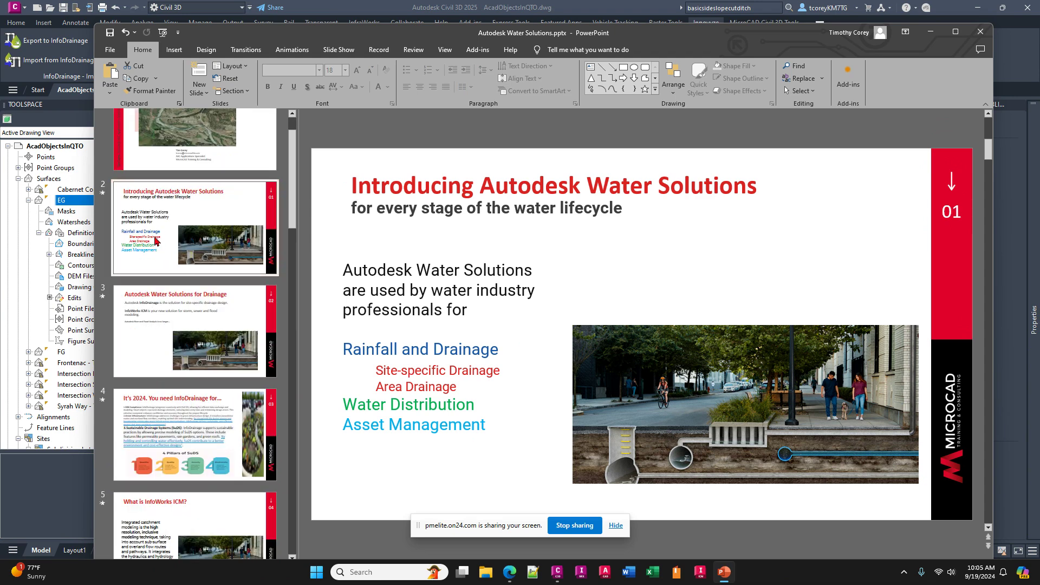
# Show slide 3 on Drainage and move the PowerPoint window down-right to reveal Civil 3D
pyautogui.click(148, 331)
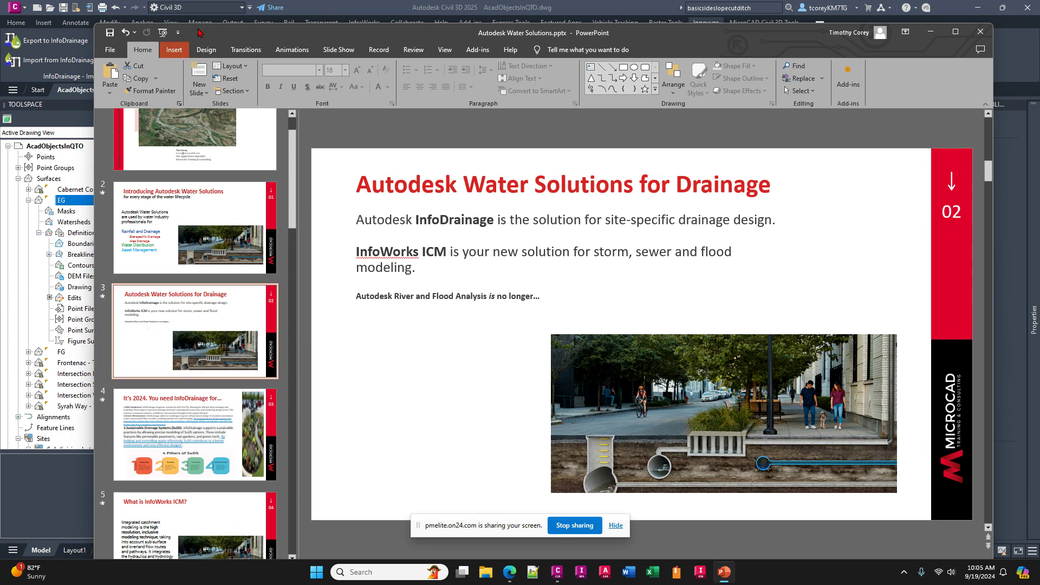
pyautogui.moveTo(254, 35); pyautogui.dragTo(310, 166)
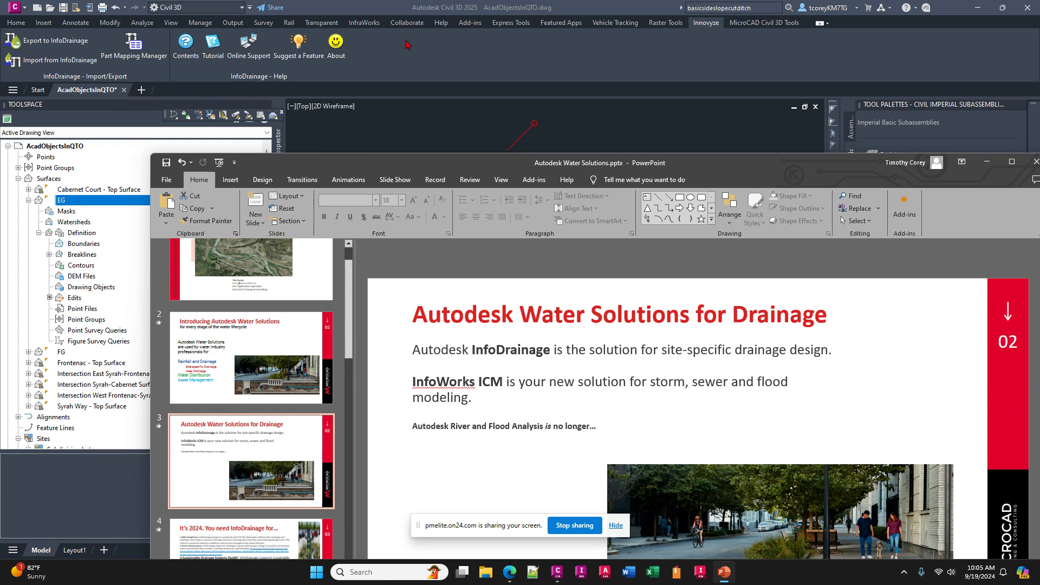
# Bring Civil 3D forward and open the Part Mapping Manager from the Innovyze tab
pyautogui.click(427, 11)
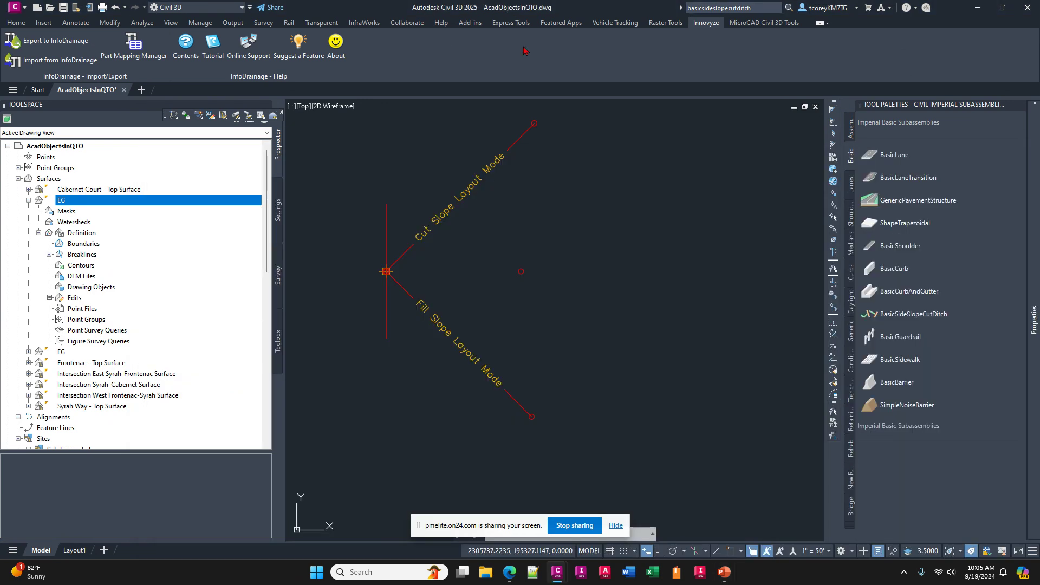
pyautogui.click(135, 50)
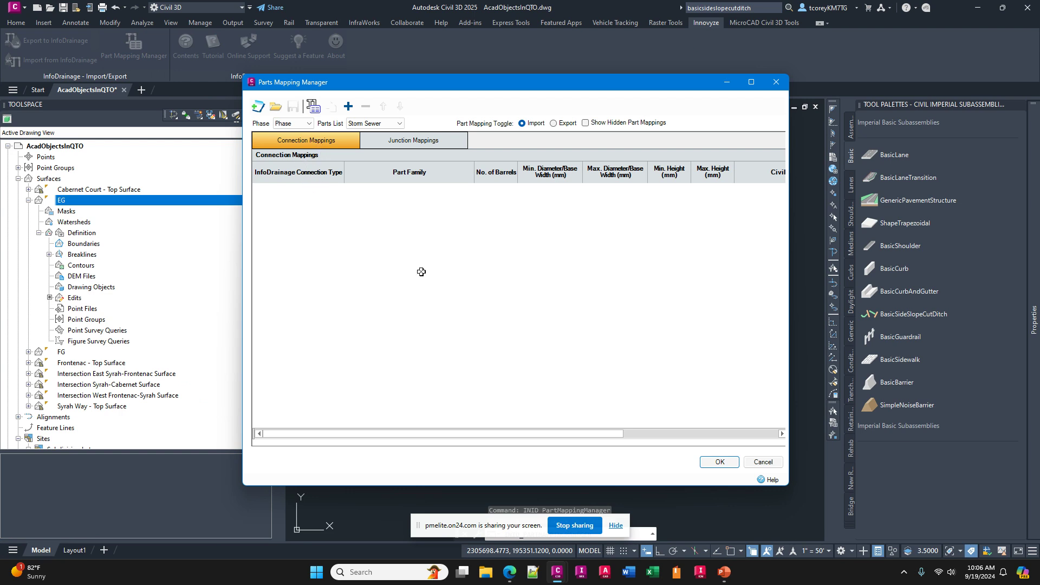
# Scroll to the remaining columns, then show the empty Storm Sewer Junction Mappings table
pyautogui.click(702, 433)
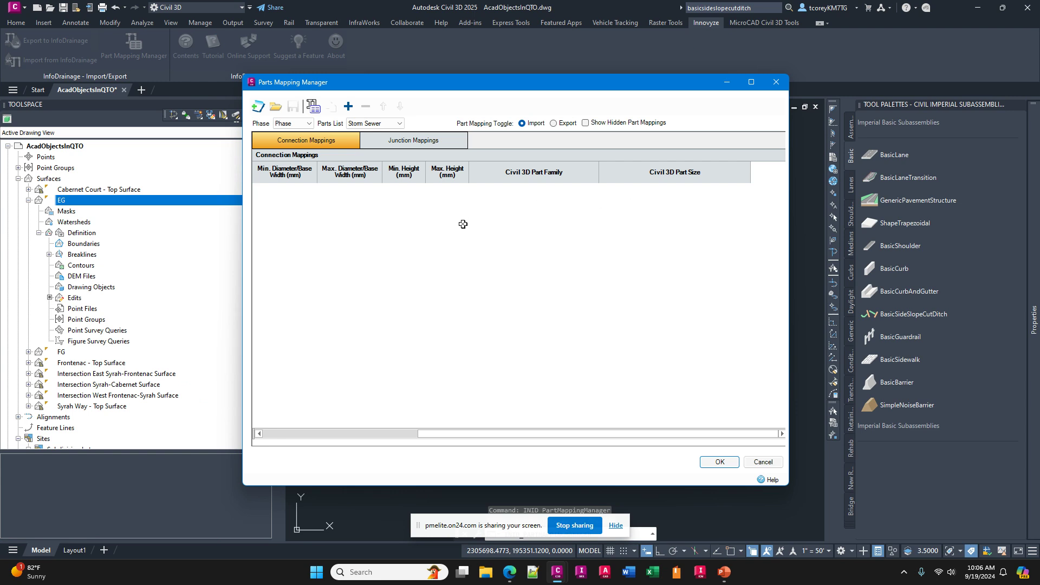
pyautogui.click(418, 146)
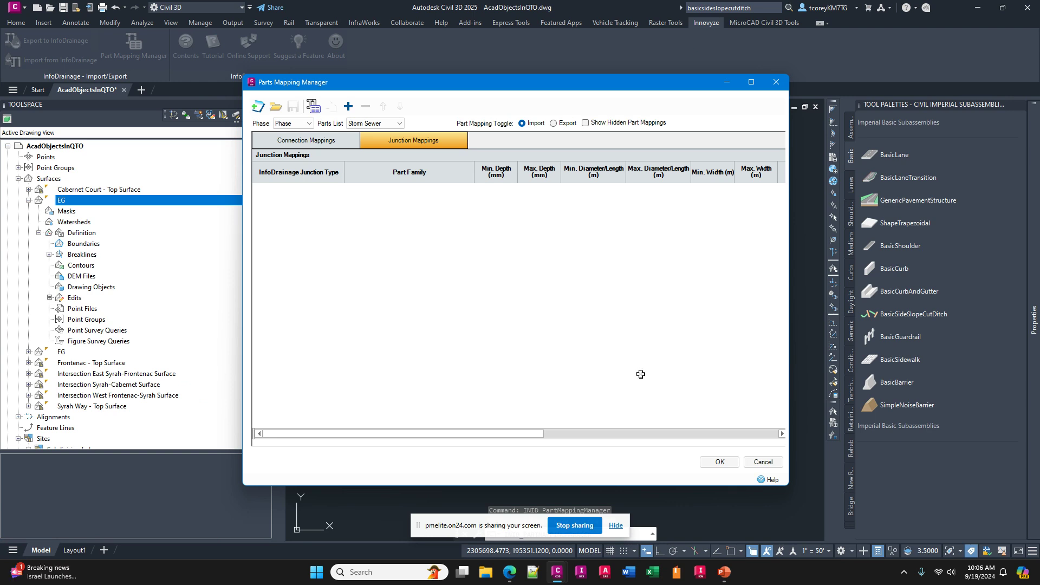
# Cancel the Parts Mapping Manager to return to the cut/fill slope drawing
pyautogui.click(757, 465)
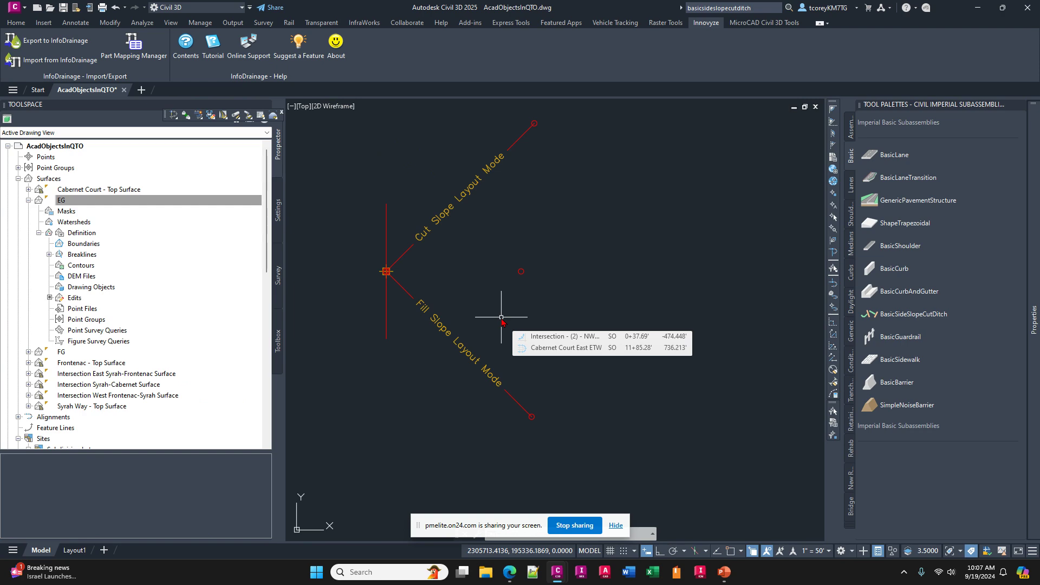
# Bring PowerPoint back to the front and move it up over the Civil 3D drawing
pyautogui.click(724, 571)
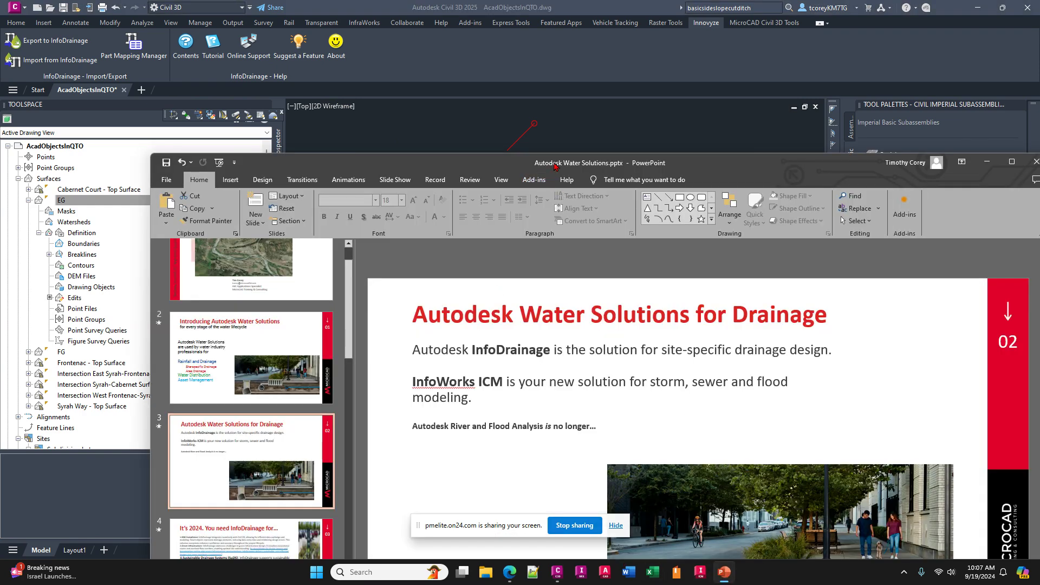
pyautogui.moveTo(555, 167); pyautogui.dragTo(476, 32)
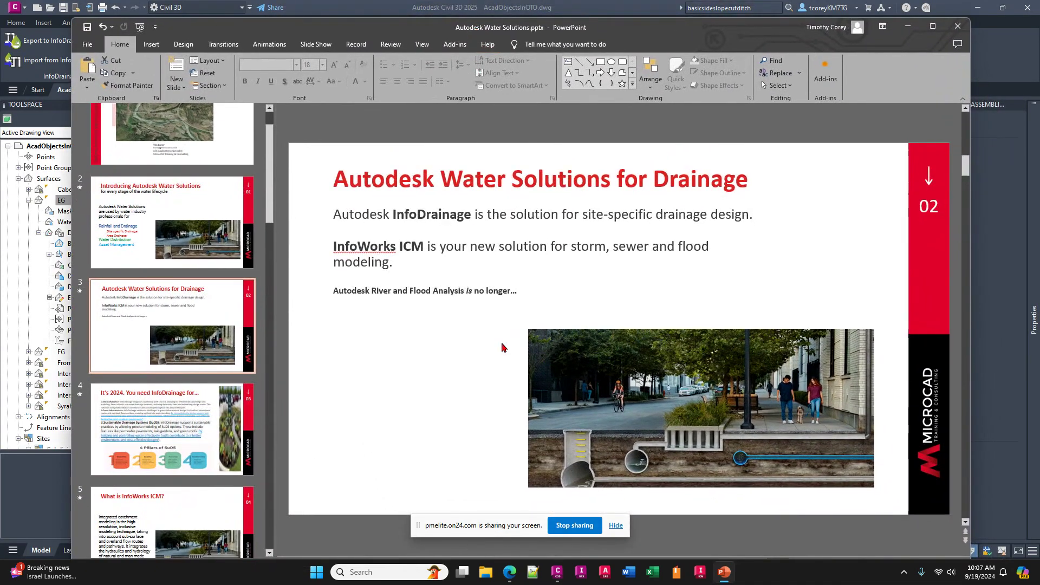
# Hide the screen-sharing bar and advance from slide 3 past the InfoDrainage SuDS slide
pyautogui.click(616, 525)
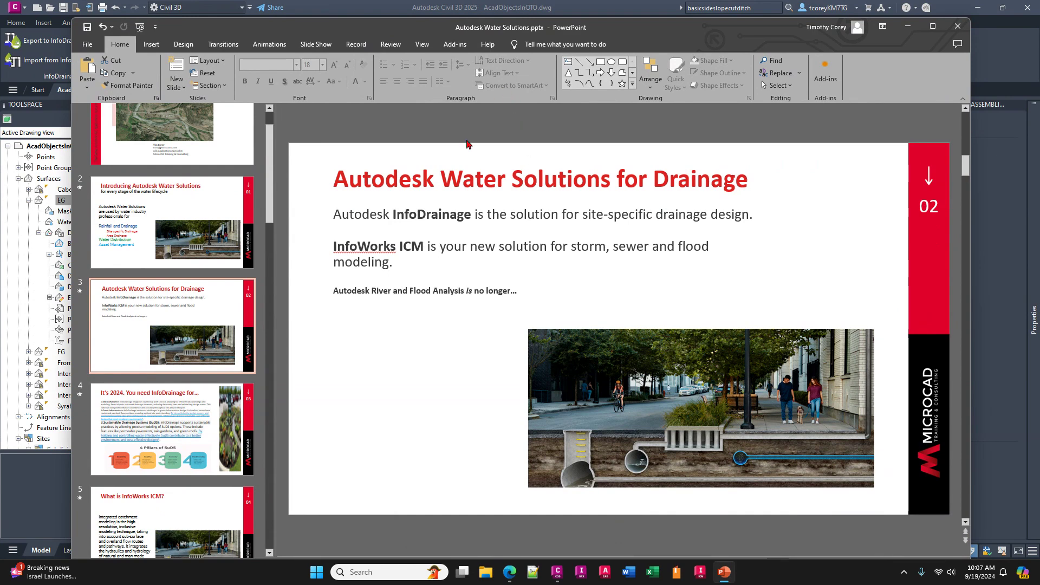
pyautogui.click(463, 363)
pyautogui.scroll(-1, 460, 363)
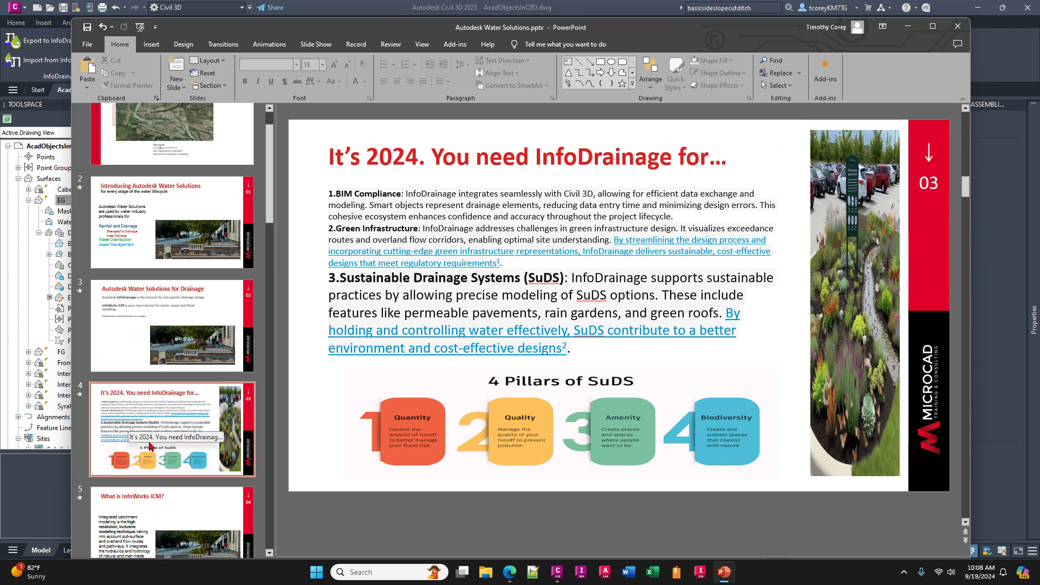
pyautogui.scroll(-1, 151, 446)
pyautogui.scroll(-3, 151, 445)
# Display slide 5, 'What is InfoWorks ICM?', from the thumbnail pane
pyautogui.click(136, 318)
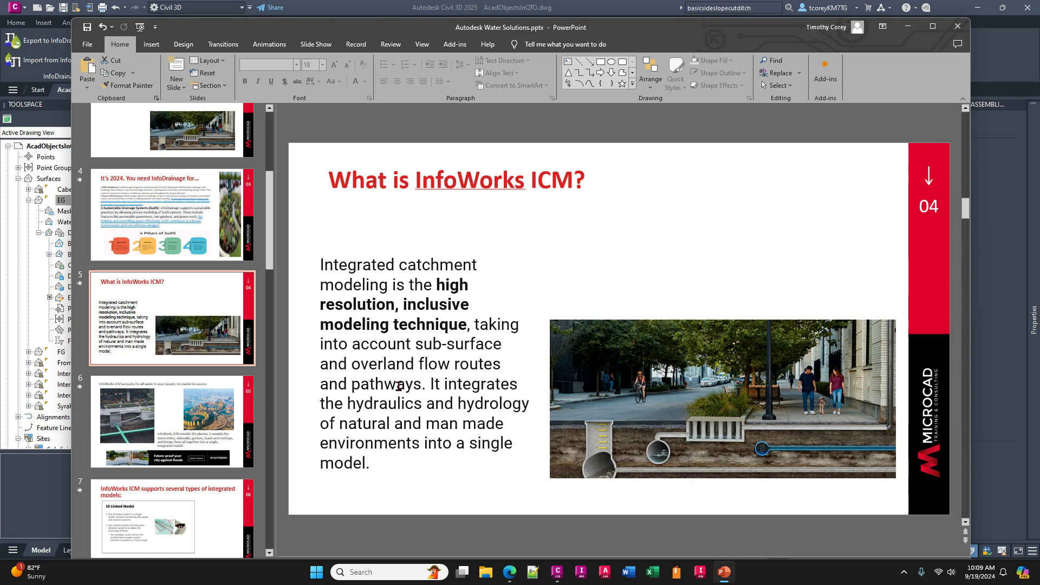
# Review slide 6, highlighting 'integrated' and selecting the aerial city photo, then move on to slide 7
pyautogui.scroll(-1, 394, 386)
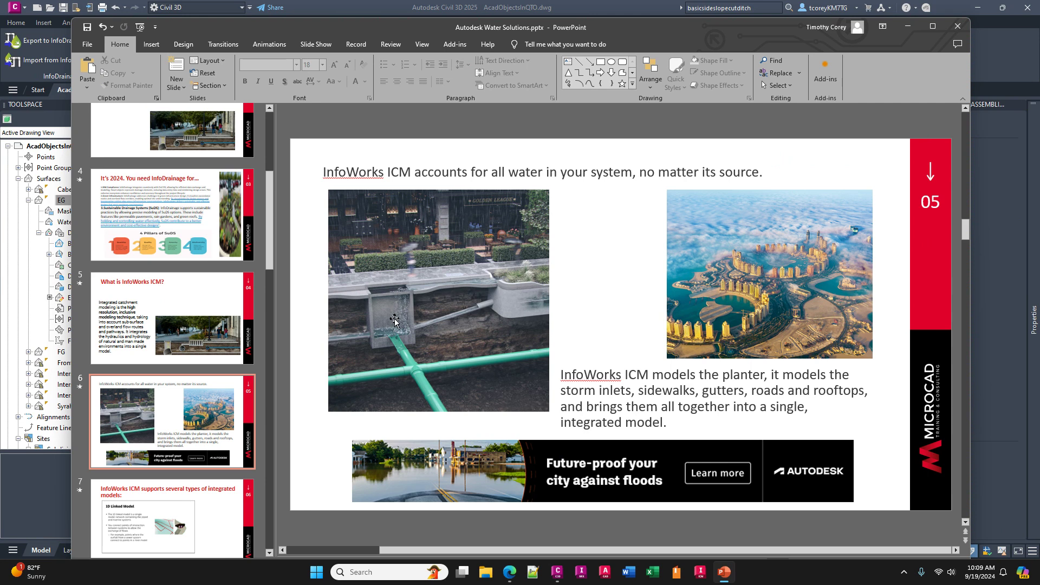
pyautogui.scroll(-1, 455, 312)
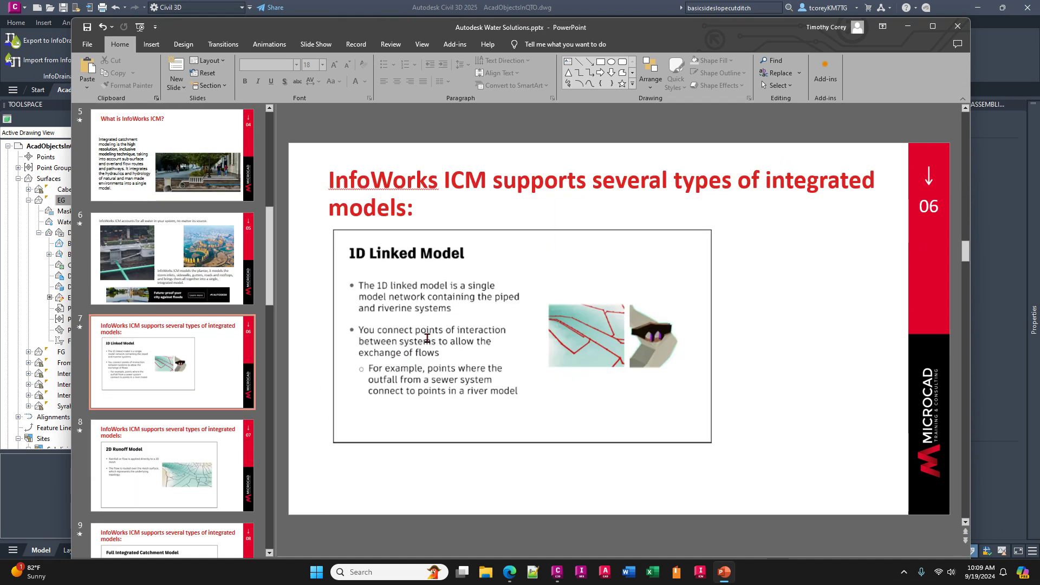
pyautogui.click(168, 264)
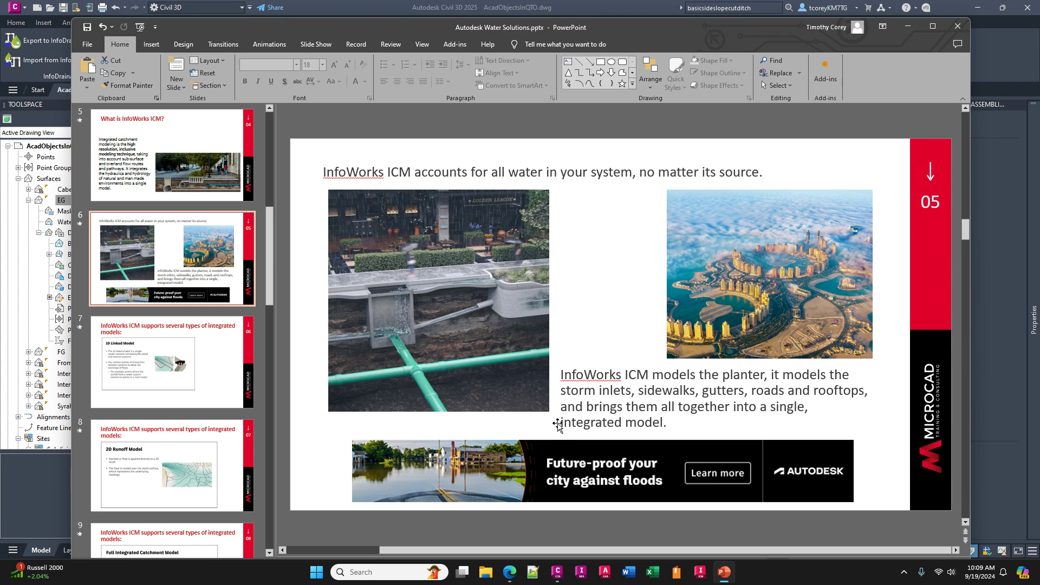
pyautogui.moveTo(561, 422); pyautogui.dragTo(626, 422)
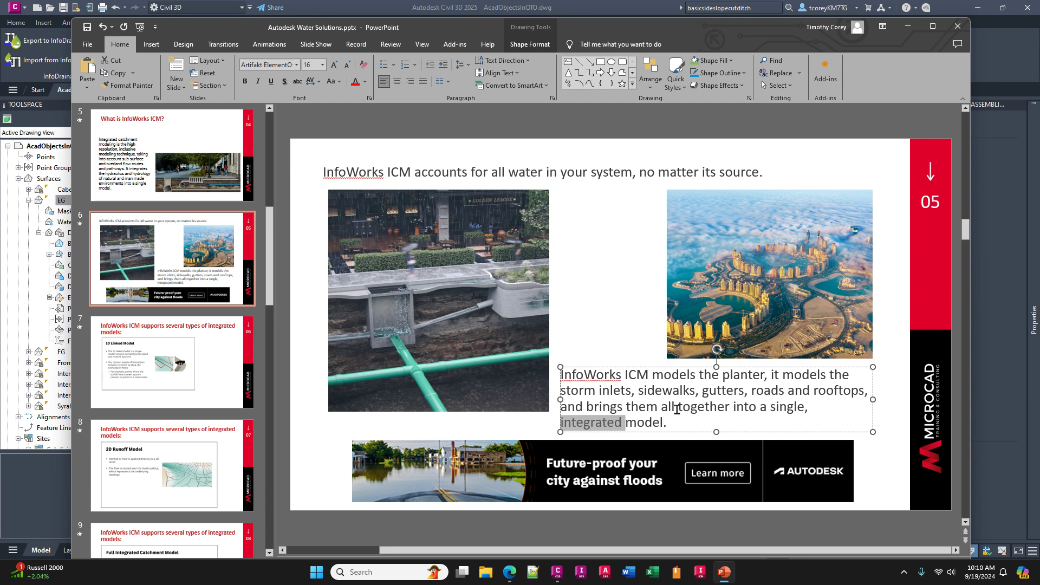
pyautogui.click(786, 280)
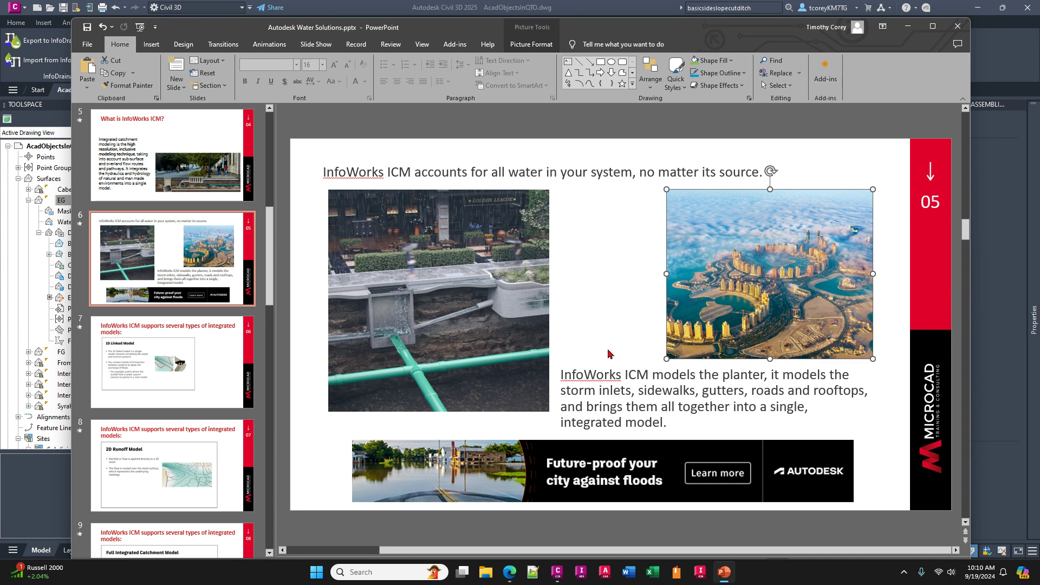
pyautogui.scroll(-1, 609, 353)
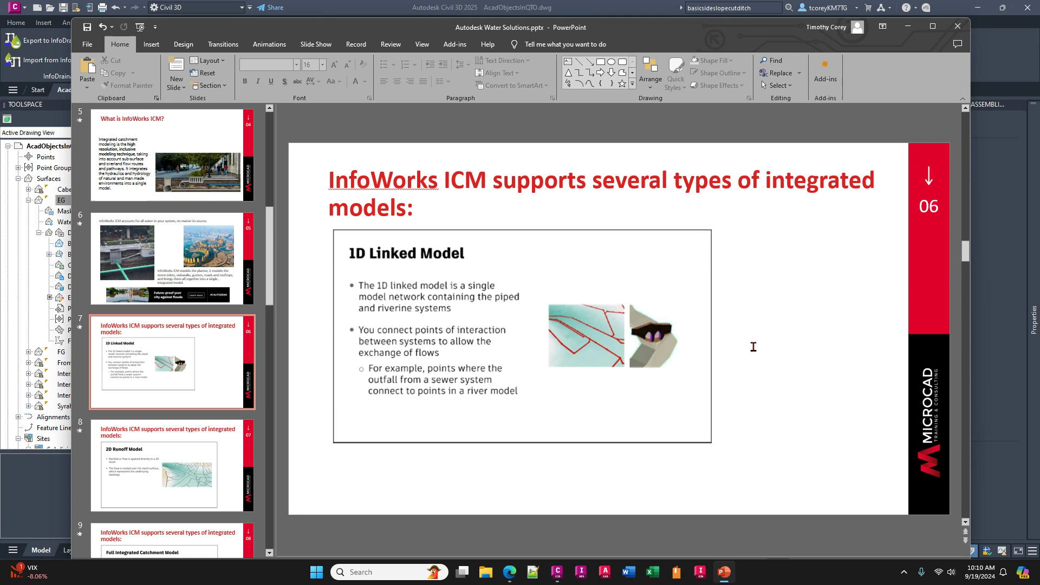
pyautogui.scroll(-1, 749, 344)
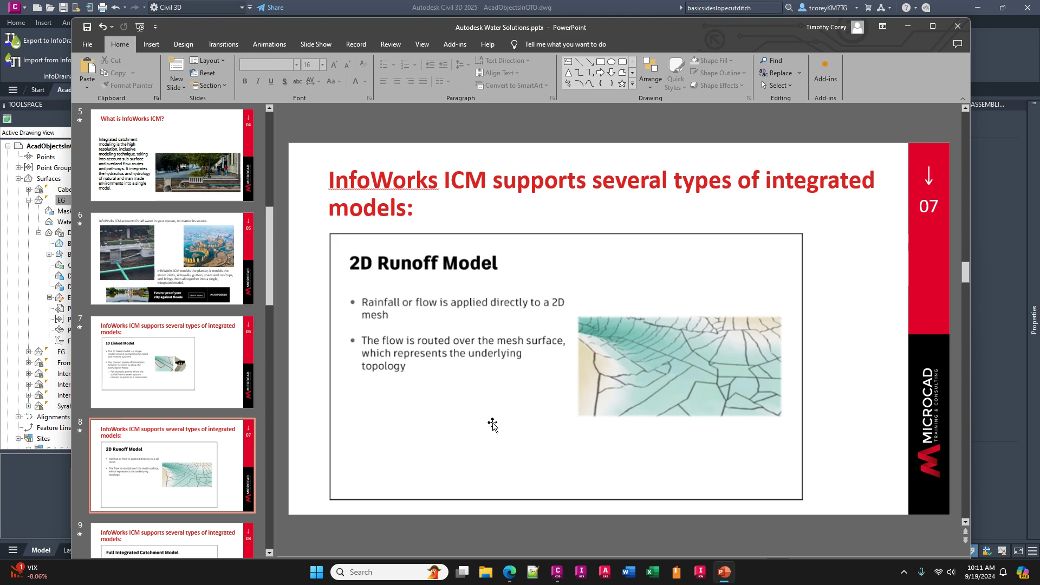
# Show slide 9, Full Integrated Catchment Model, then move on to slide 10, Water Distribution
pyautogui.scroll(-3, 189, 405)
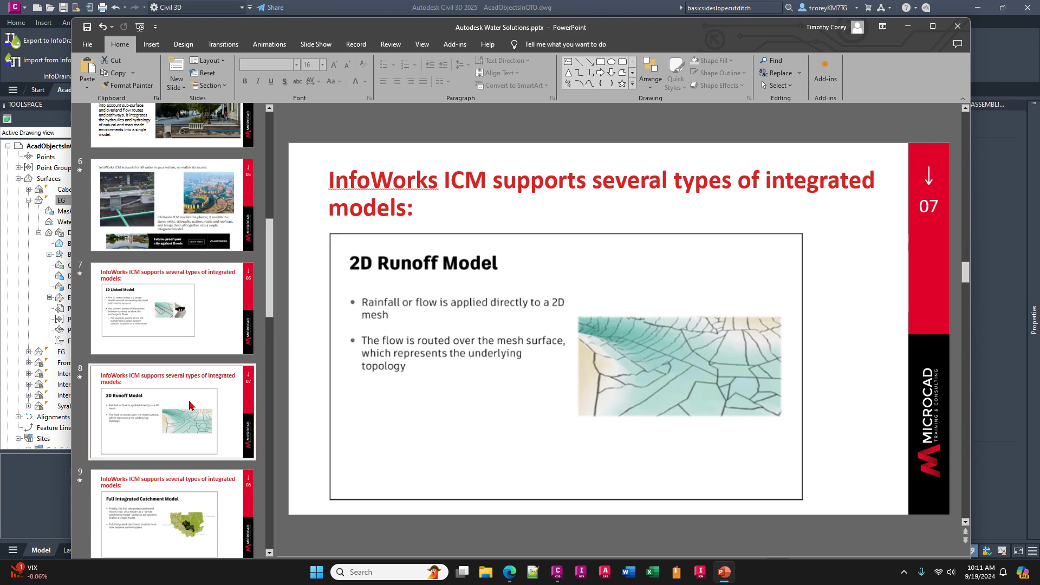
pyautogui.scroll(-2, 159, 418)
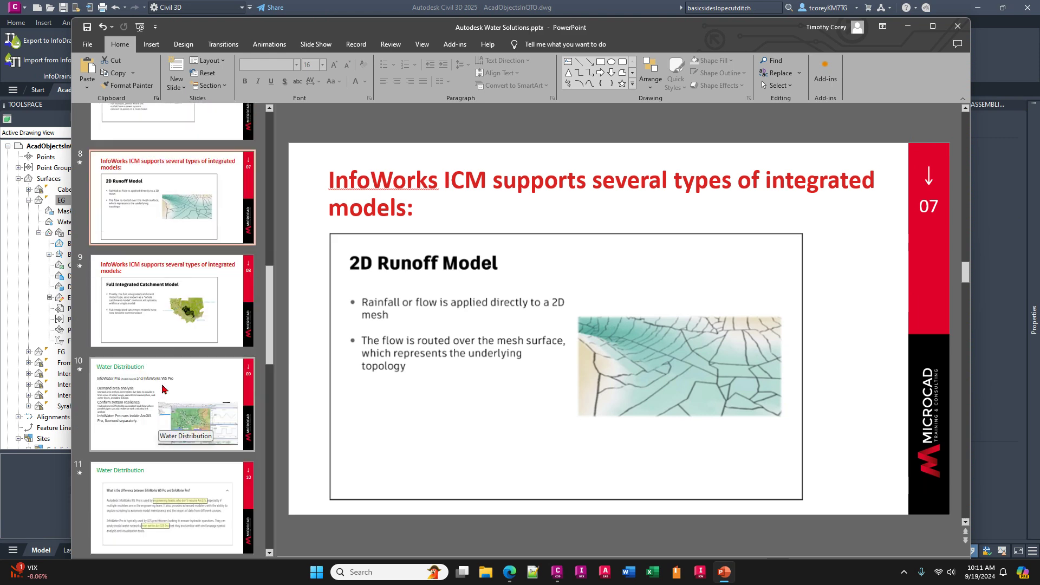
pyautogui.click(164, 307)
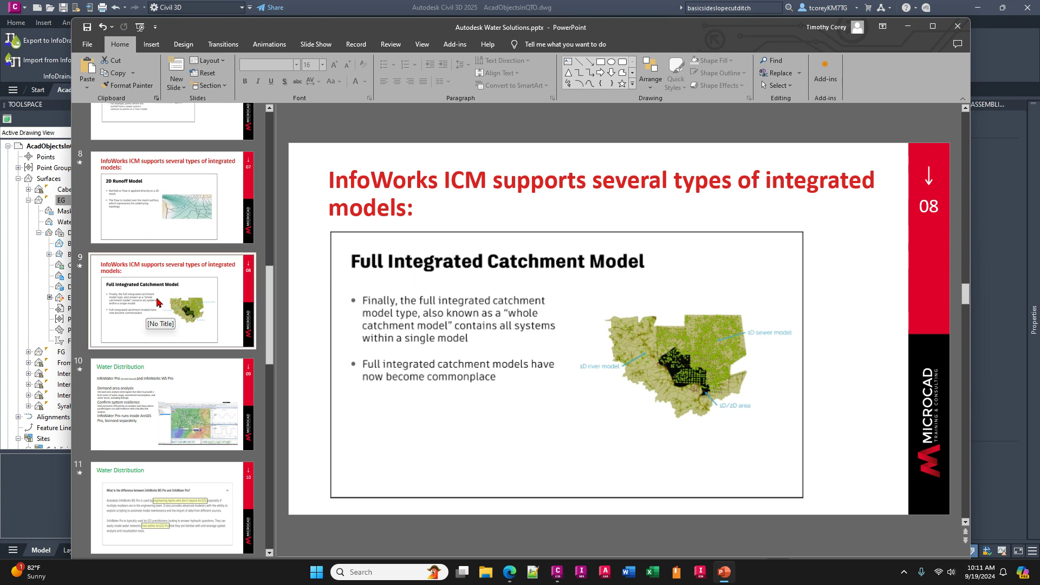
pyautogui.click(146, 400)
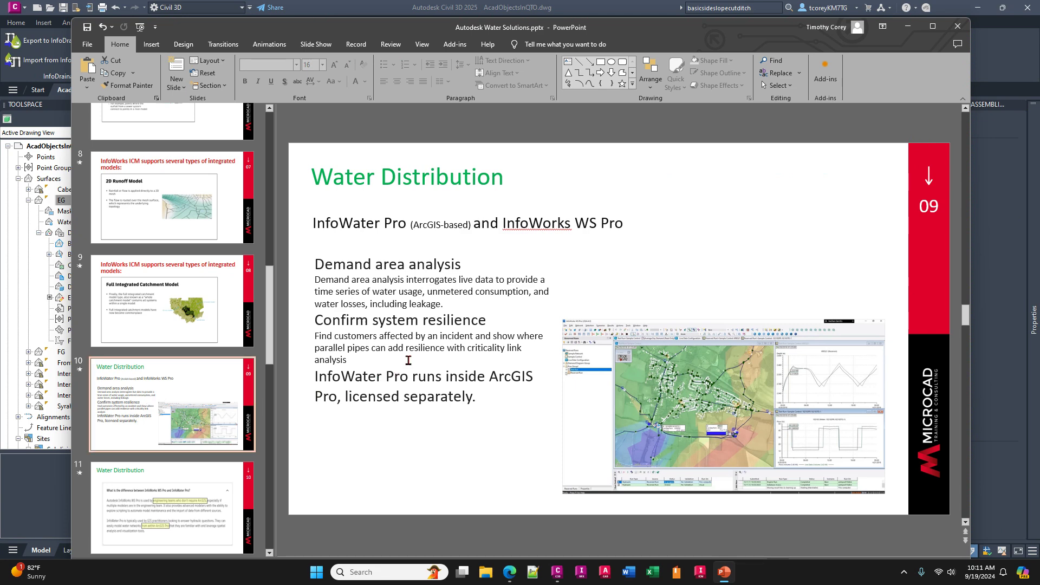
# Advance to slide 11, contrasting InfoWorks WS Pro with InfoWater Pro
pyautogui.scroll(-1, 409, 360)
pyautogui.scroll(1, 407, 361)
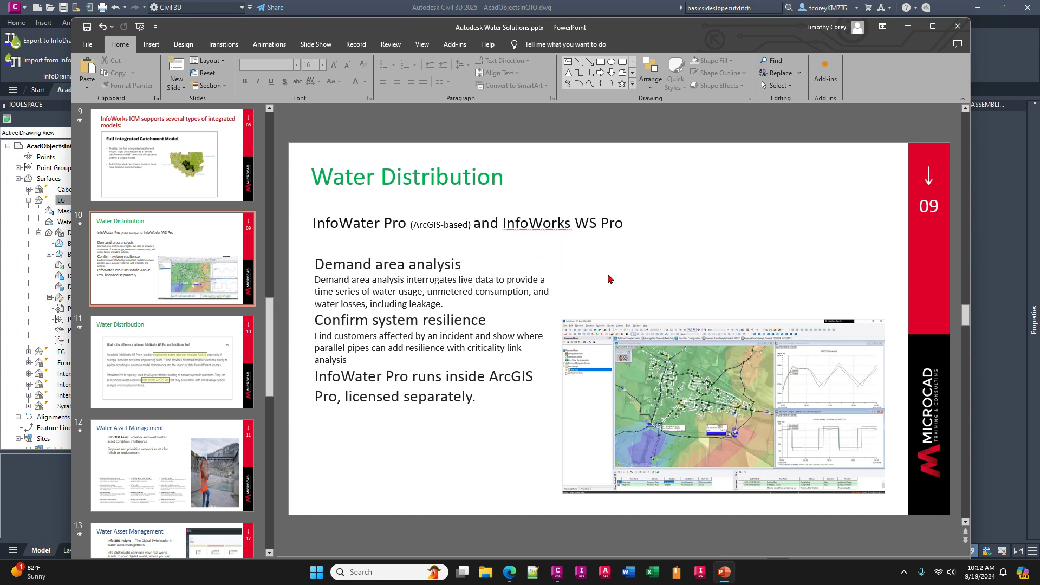
pyautogui.press('pagedown')
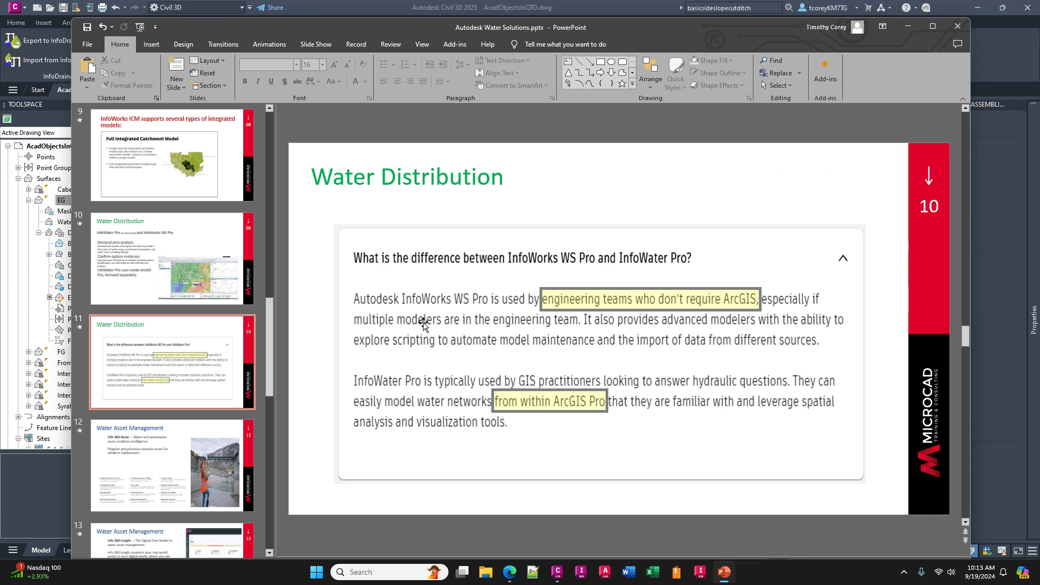
# Go to slide 12, Water Asset Management, and highlight then deselect the asset-prioritizing paragraph
pyautogui.scroll(-1, 423, 323)
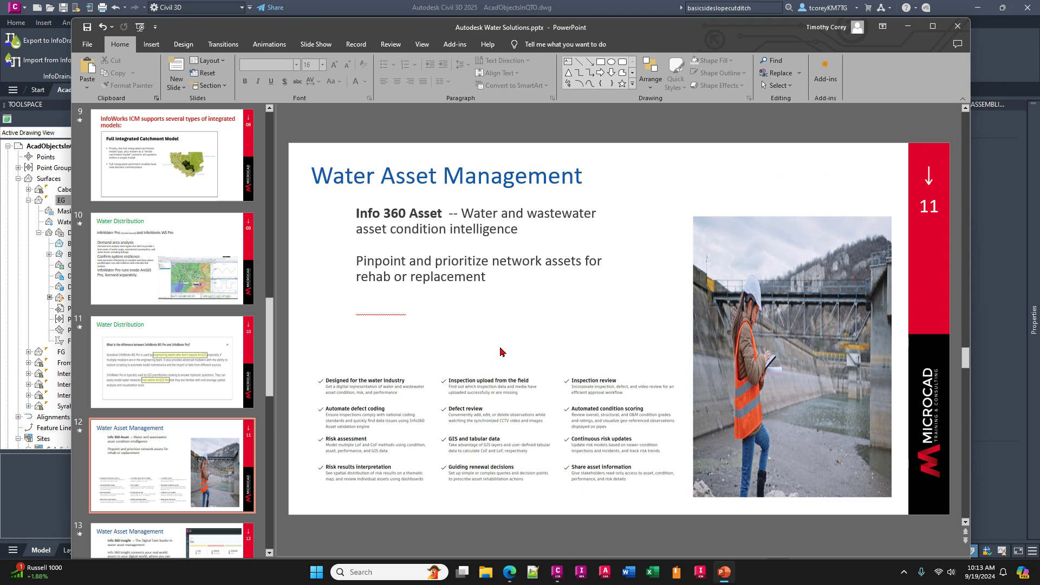
pyautogui.scroll(-1, 502, 345)
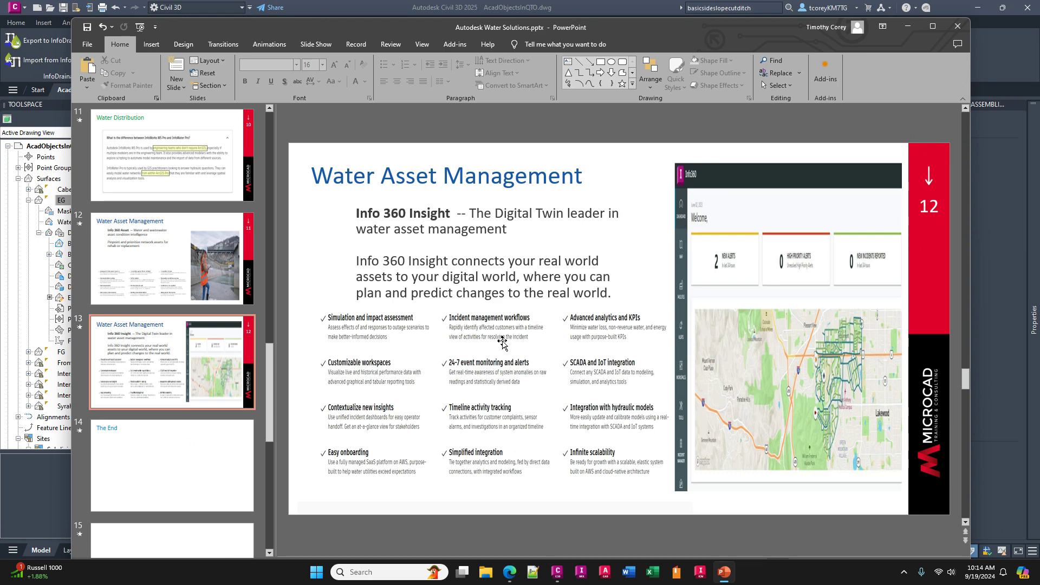
pyautogui.scroll(1, 502, 346)
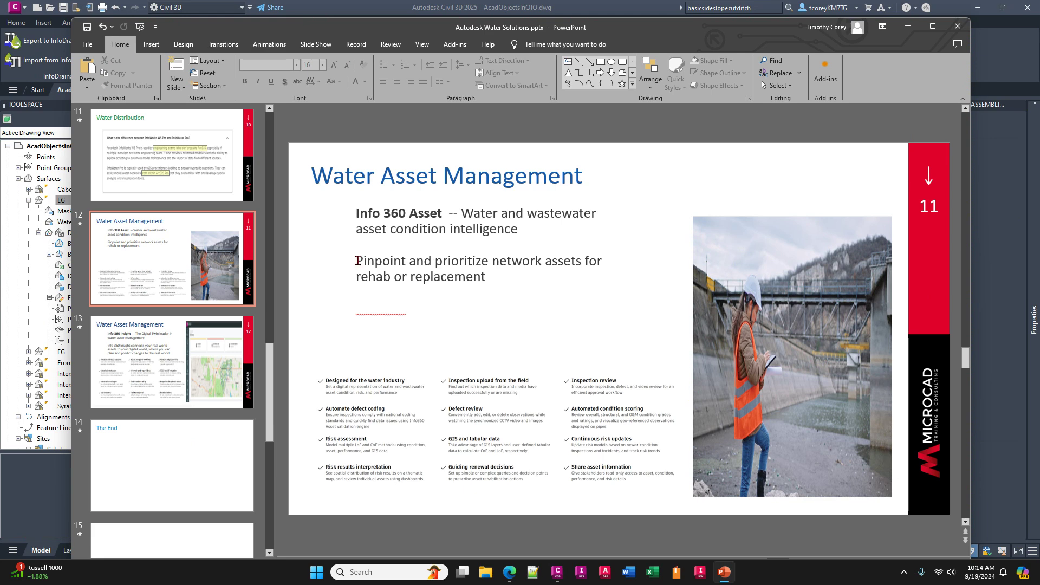
pyautogui.moveTo(358, 260); pyautogui.dragTo(446, 280)
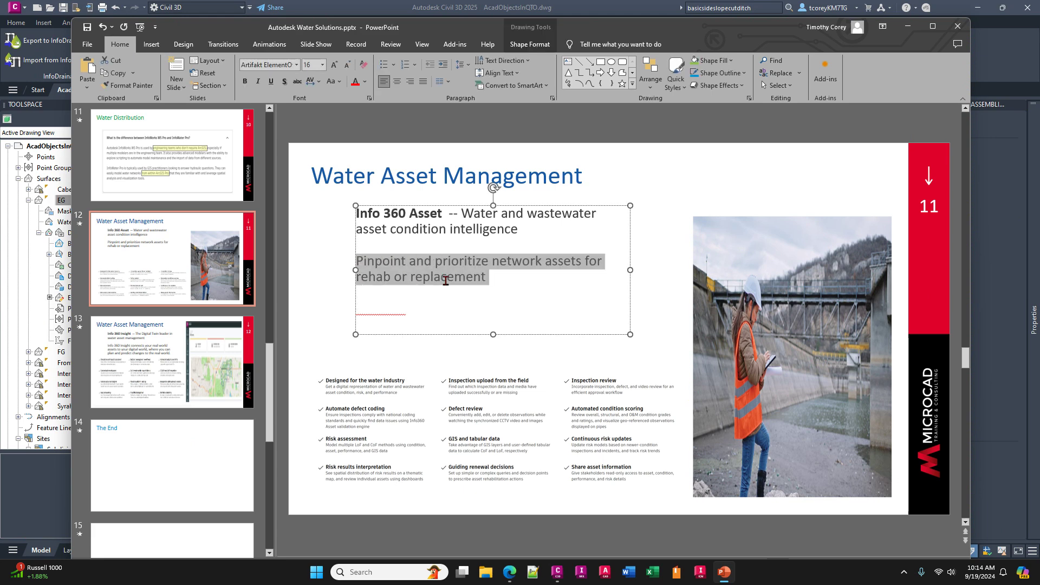
pyautogui.click(476, 313)
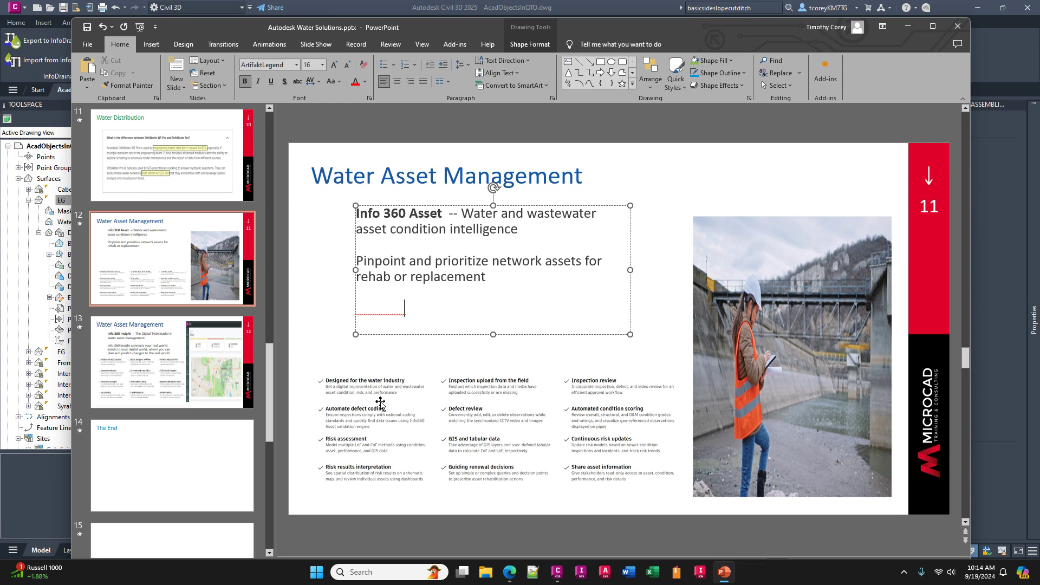
# Scroll to slide 13, Info 360 Insight, and select its feature checklist picture
pyautogui.scroll(-1, 412, 410)
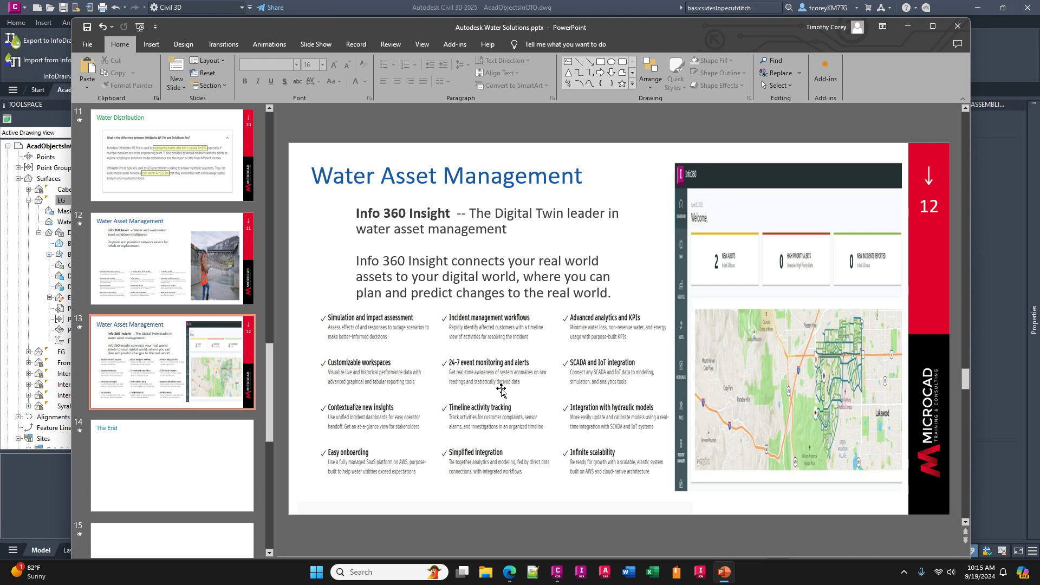
pyautogui.click(603, 372)
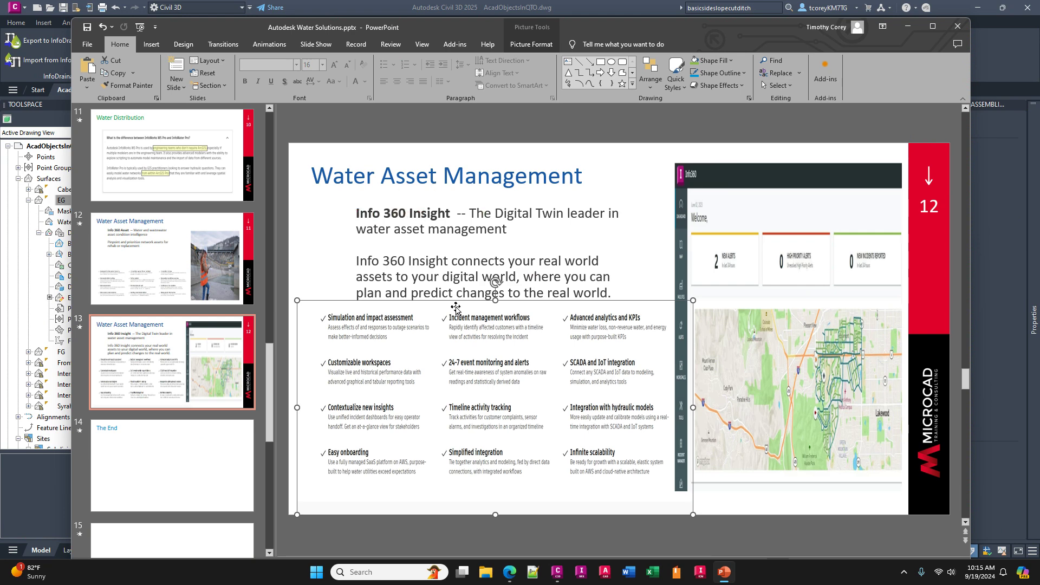
pyautogui.scroll(-1, 511, 403)
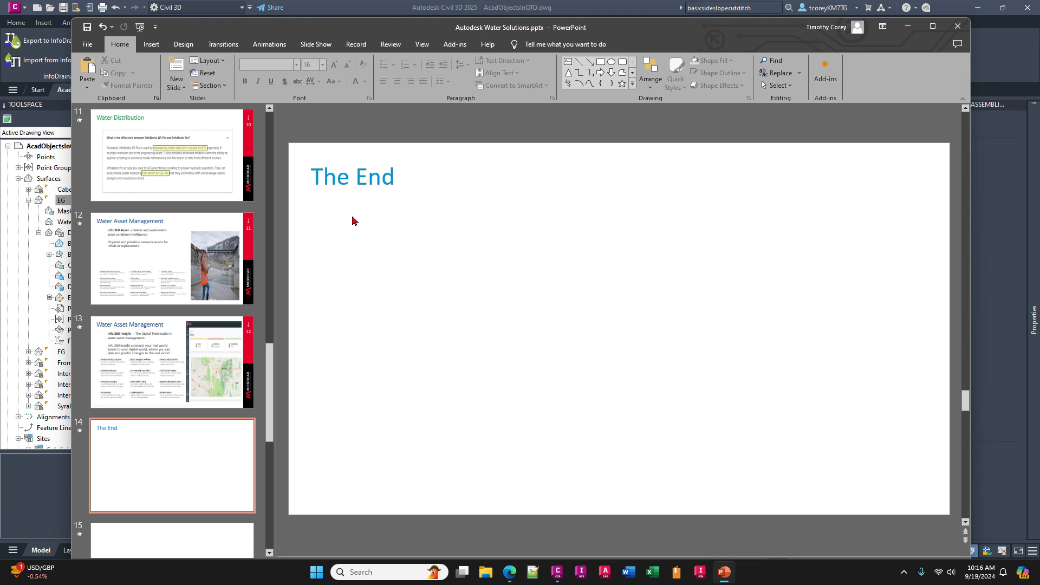
# Scroll the slide thumbnails back to the top and narrow the thumbnail pane
pyautogui.click(270, 121)
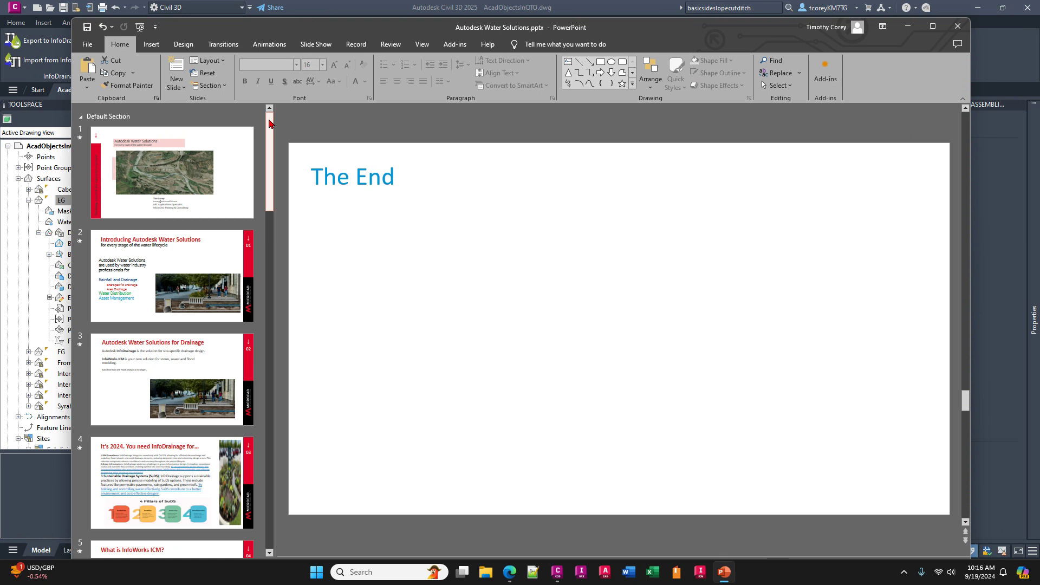
pyautogui.moveTo(269, 123); pyautogui.dragTo(274, 182)
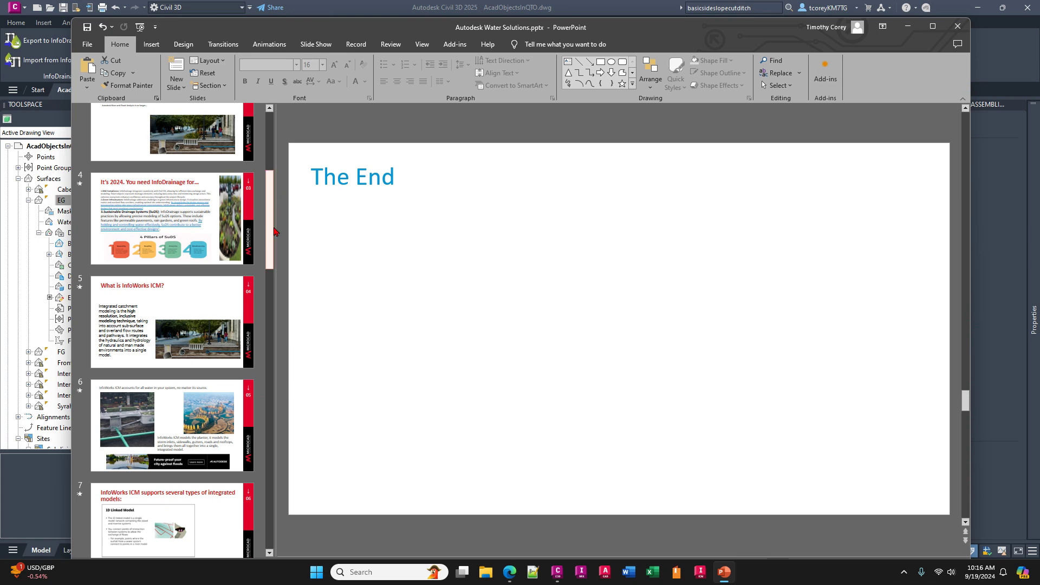
pyautogui.moveTo(276, 226); pyautogui.dragTo(251, 212)
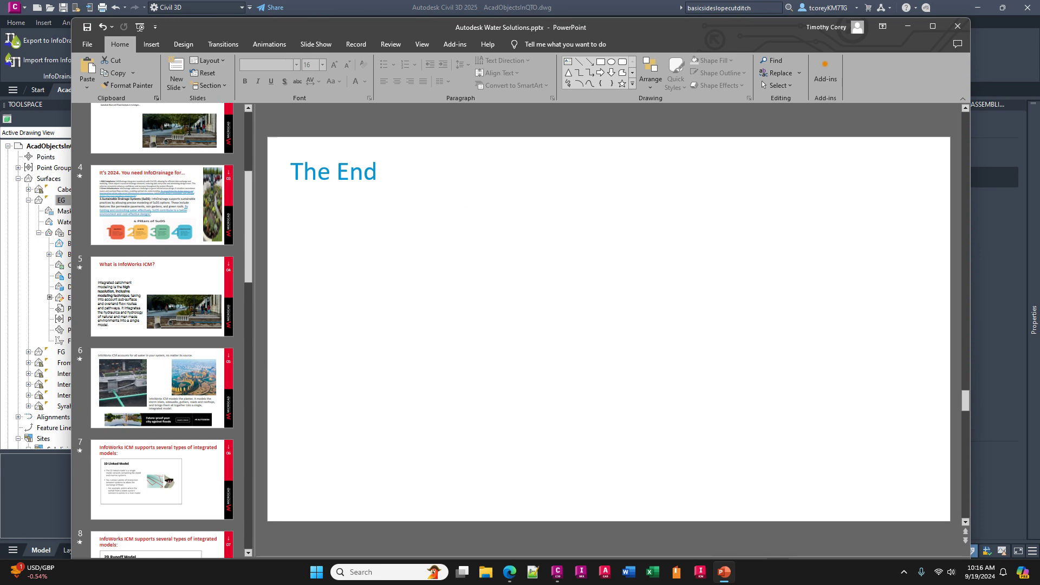
# Switch back to the Civil 3D drawing, then over to the web browser
pyautogui.hotkey('alt', 'Tab')
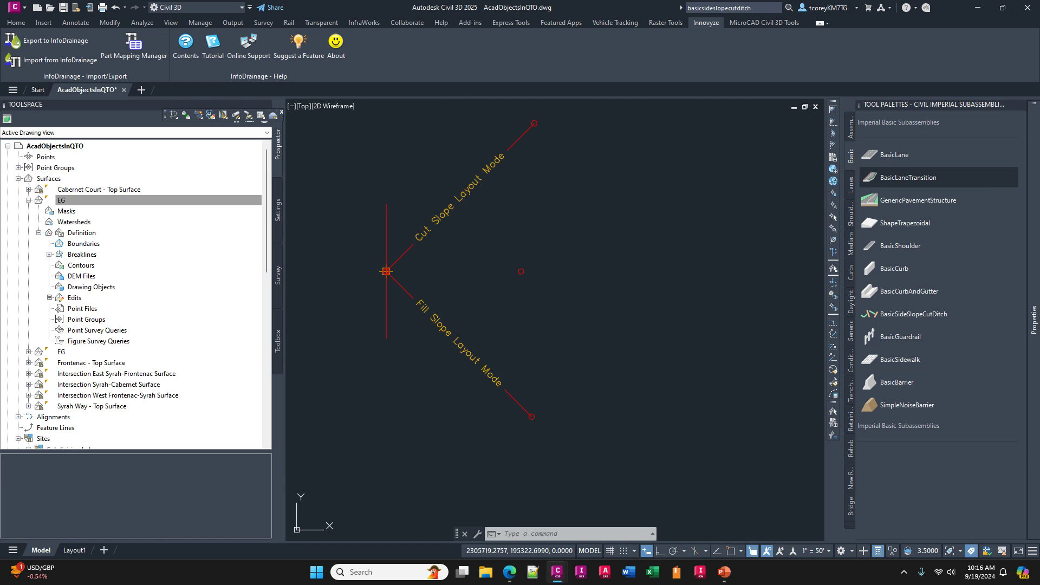
pyautogui.hotkey('alt', 'Tab')
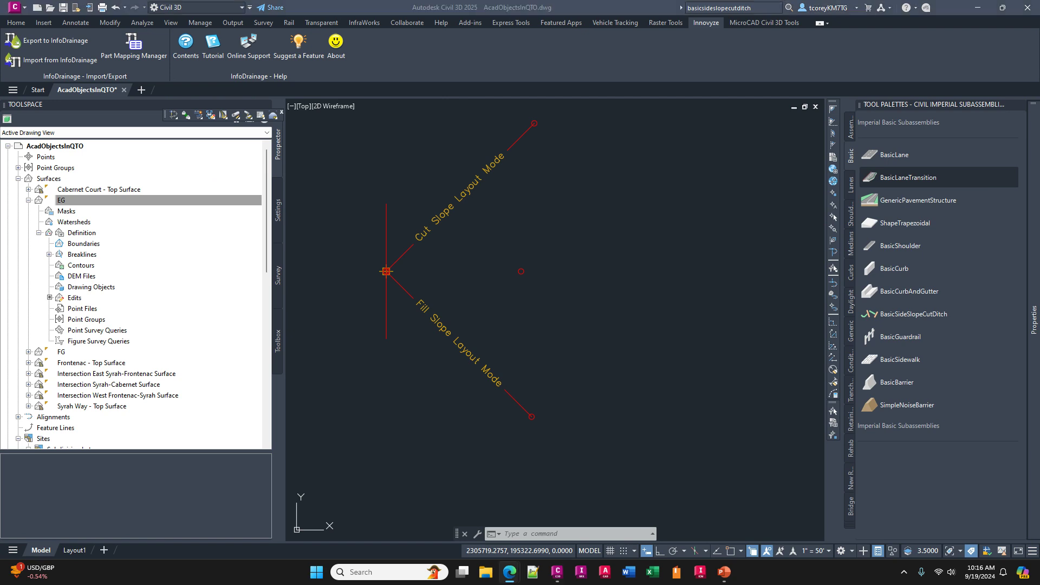